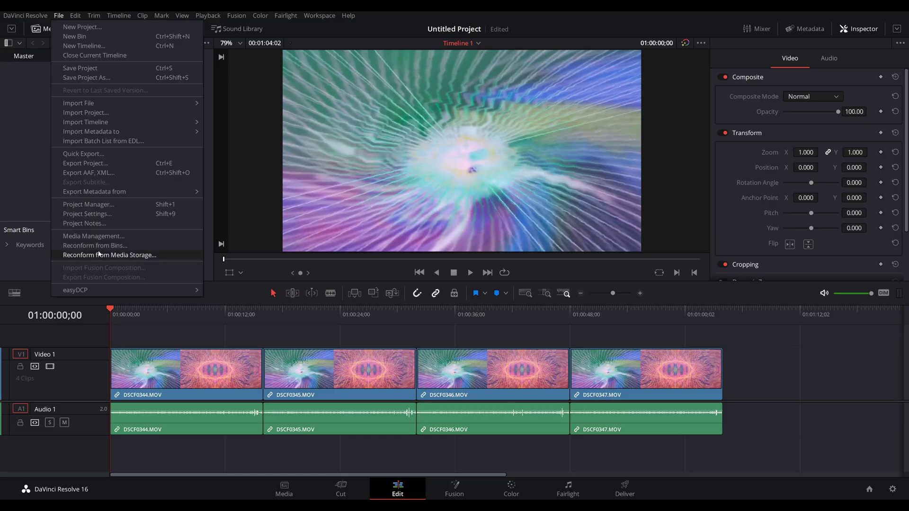
Set the project's timeline resolution to 3840 x 2160 Ultra HD and save the settings
{"action": "left_click", "coordinate": [89, 213]}
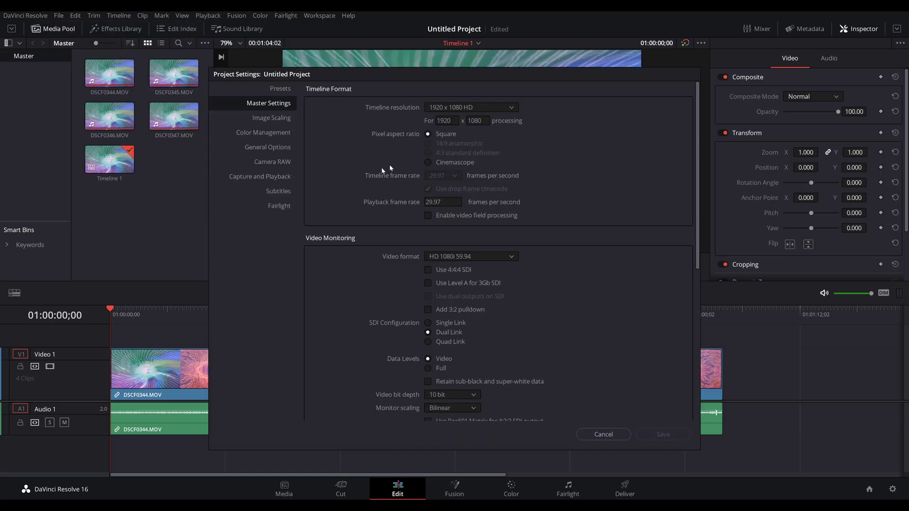
{"action": "left_click", "coordinate": [475, 108]}
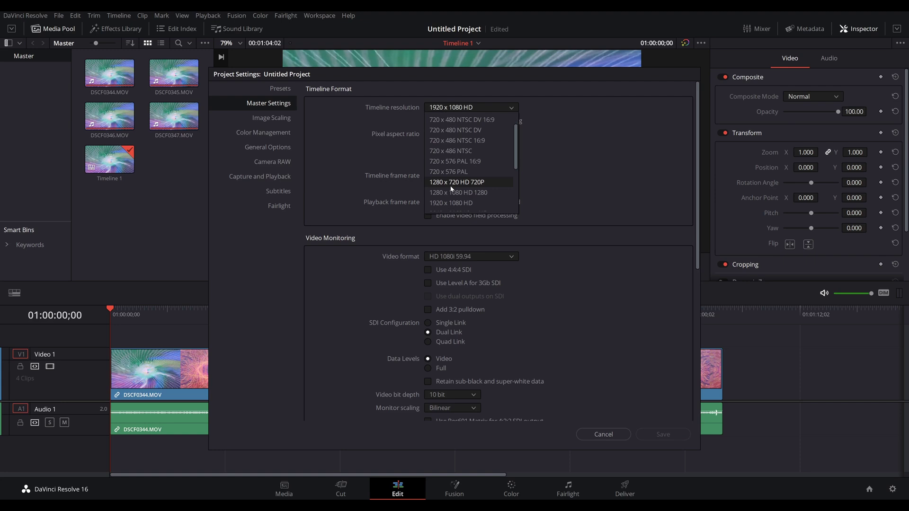
{"action": "left_click", "coordinate": [449, 193]}
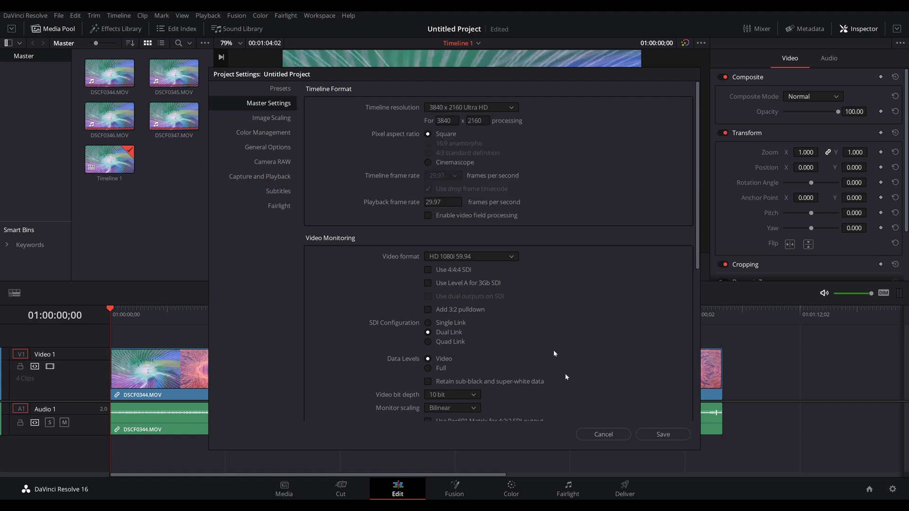
{"action": "left_click", "coordinate": [663, 435]}
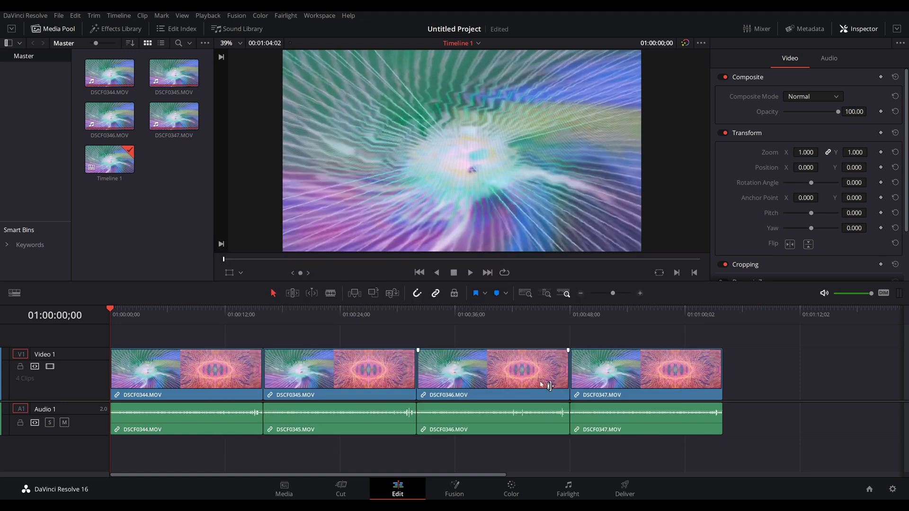
Check the Playback menu's Proxy Mode options without changing anything
{"action": "left_click", "coordinate": [208, 16]}
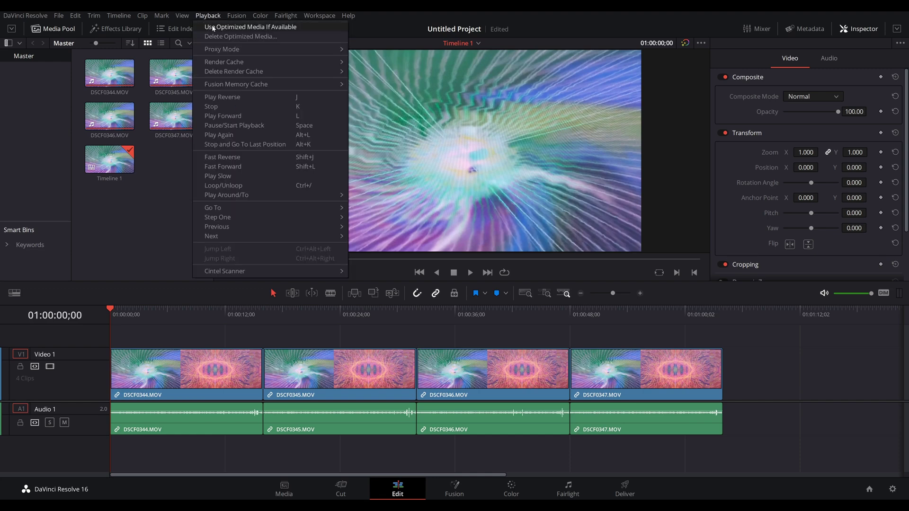
{"action": "mouse_move", "coordinate": [218, 50]}
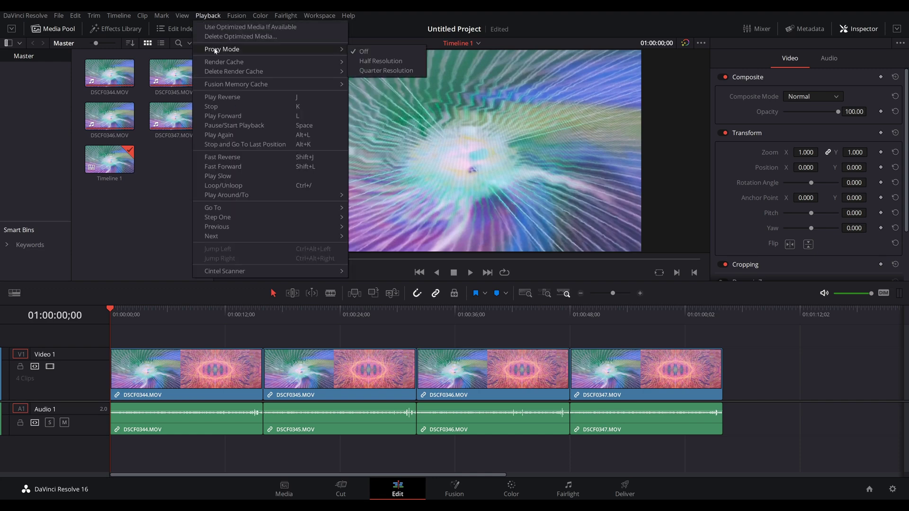
{"action": "left_click", "coordinate": [140, 242]}
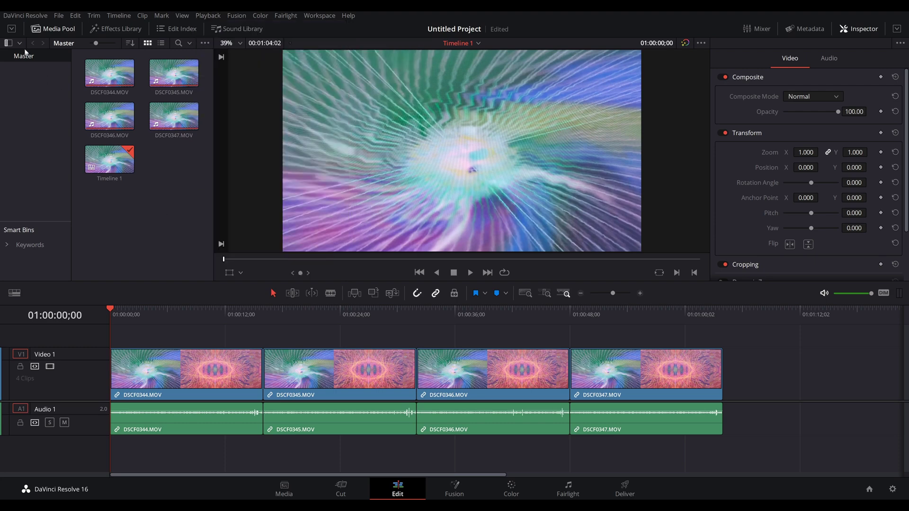
Review the Memory and GPU preferences, then close Preferences without saving
{"action": "left_click", "coordinate": [25, 15]}
{"action": "left_click", "coordinate": [22, 62]}
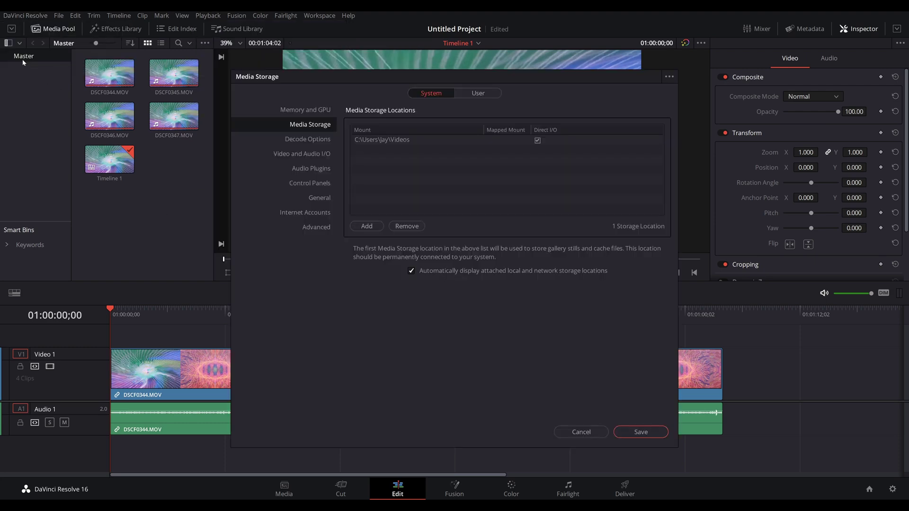
{"action": "left_click", "coordinate": [303, 110]}
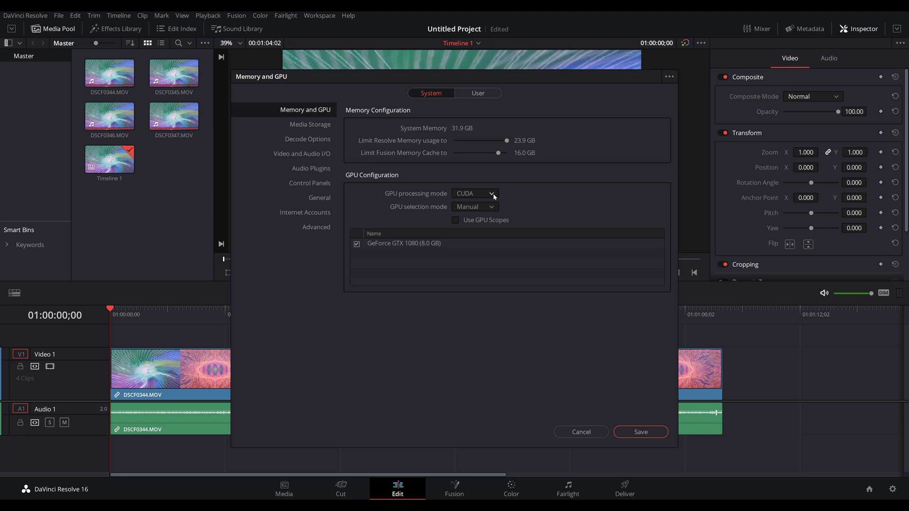
{"action": "key", "text": "Escape"}
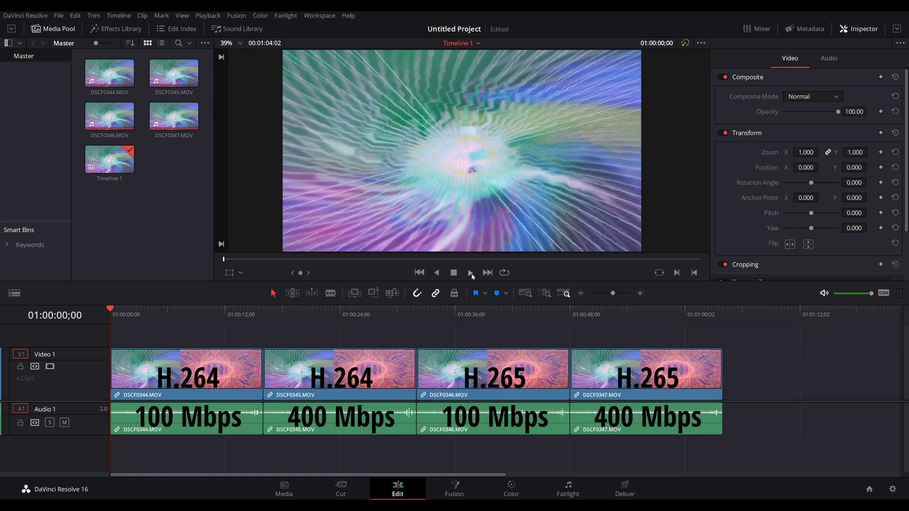
Play the timeline, jump to 01:00:28;28 in clip two, resume, then skip to about 01:00:49;20
{"action": "left_click", "coordinate": [471, 274]}
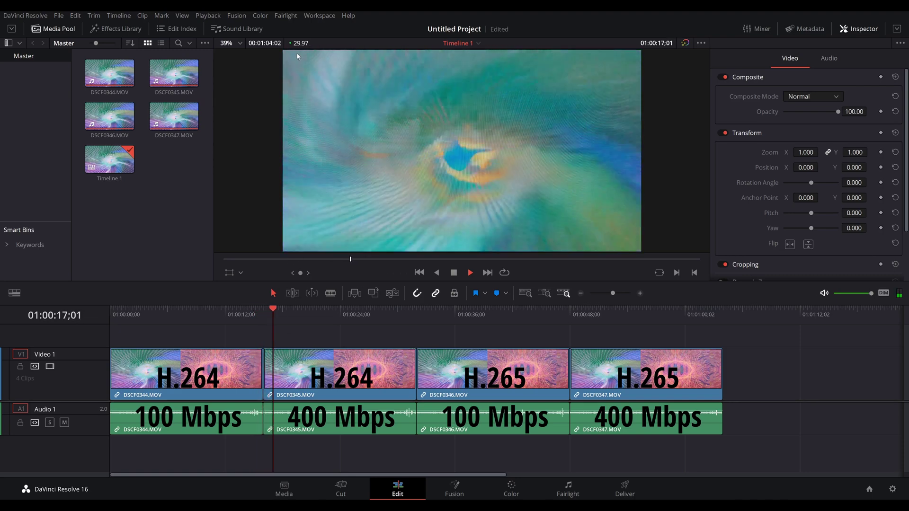
{"action": "left_click", "coordinate": [388, 320]}
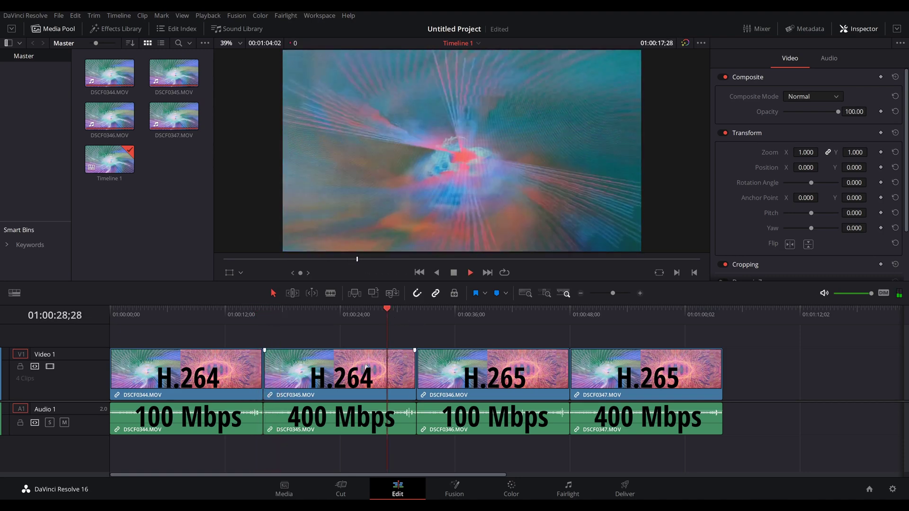
{"action": "key", "text": "space"}
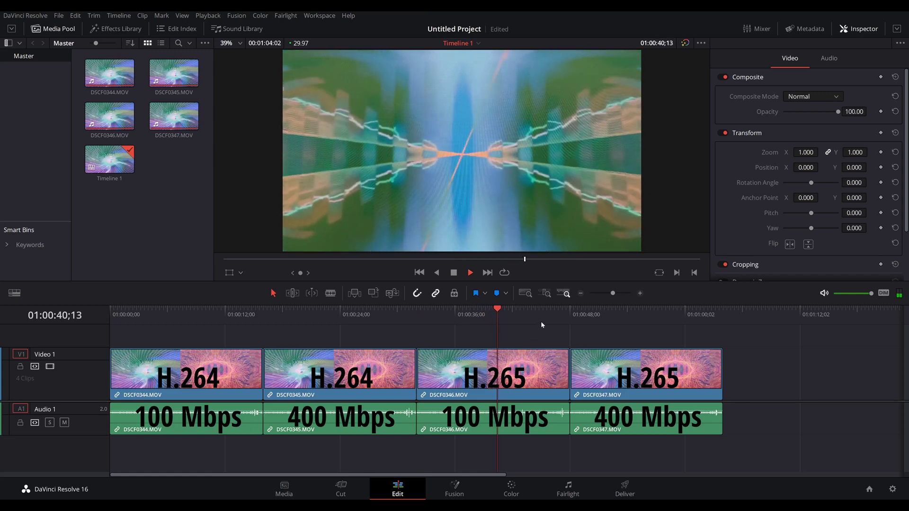
{"action": "left_click", "coordinate": [584, 317]}
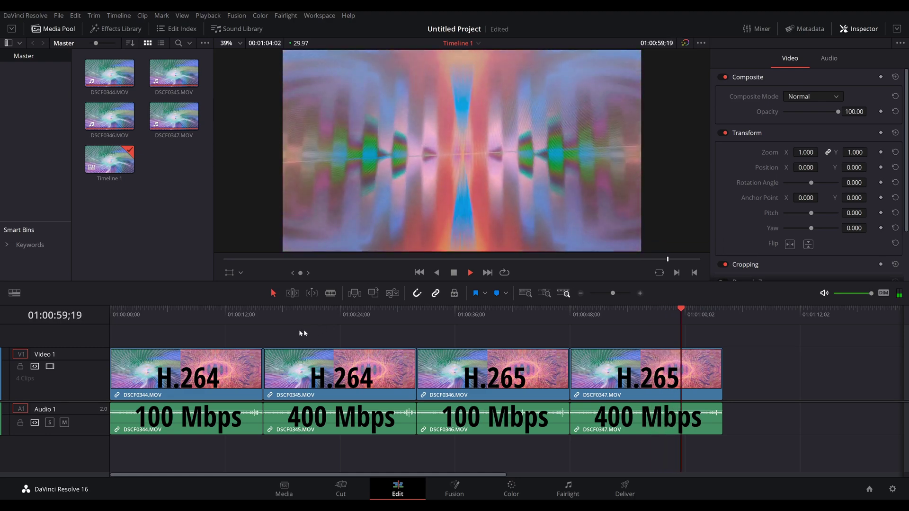
Jump the playhead forward through all four clips, from 01:00:09;11 to 01:00:57;21
{"action": "left_click", "coordinate": [164, 319]}
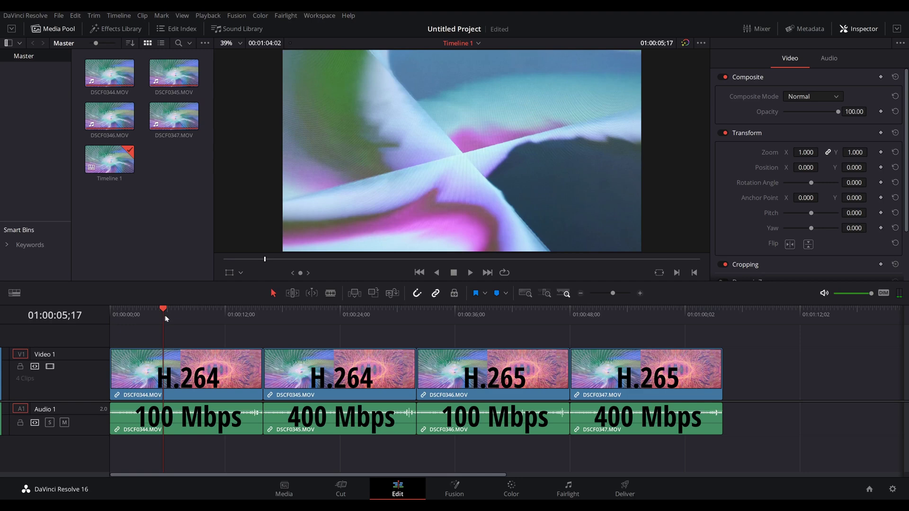
{"action": "left_click", "coordinate": [199, 319]}
{"action": "left_click", "coordinate": [297, 314]}
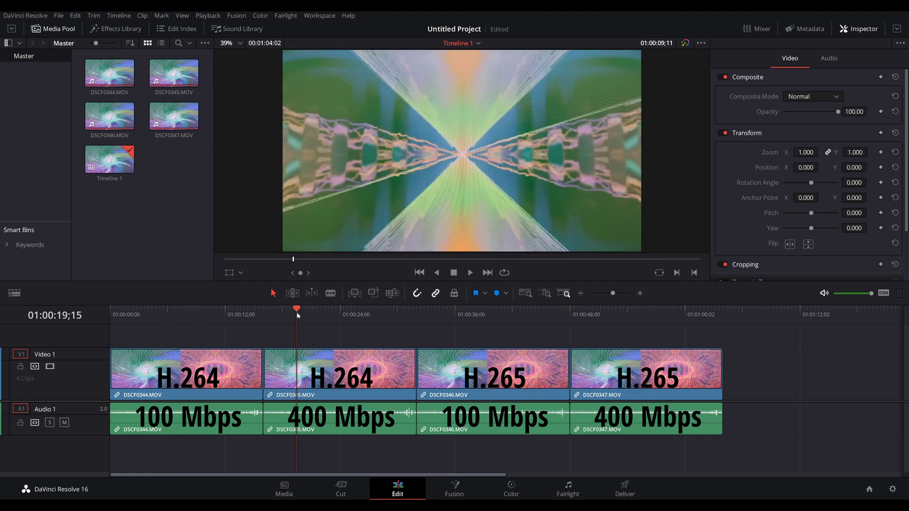
{"action": "left_click", "coordinate": [377, 316]}
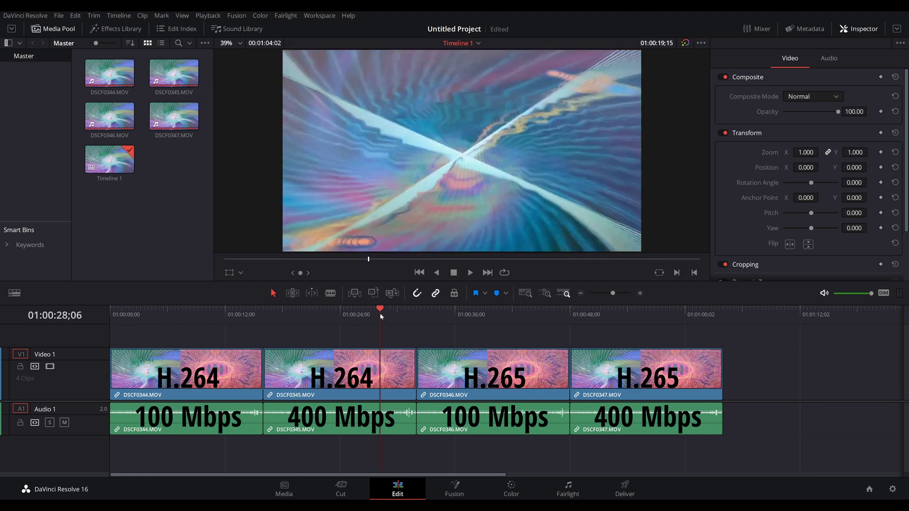
{"action": "left_click", "coordinate": [442, 315]}
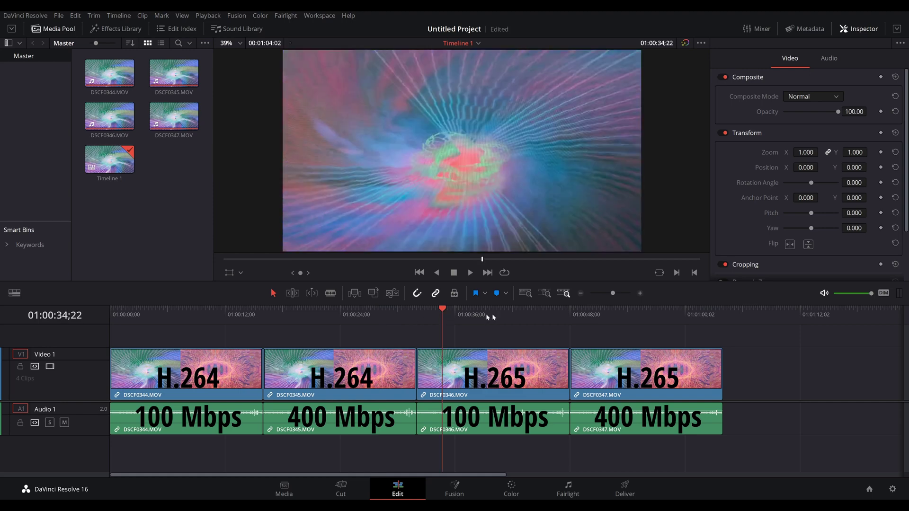
{"action": "left_click", "coordinate": [518, 317]}
{"action": "left_click", "coordinate": [612, 321]}
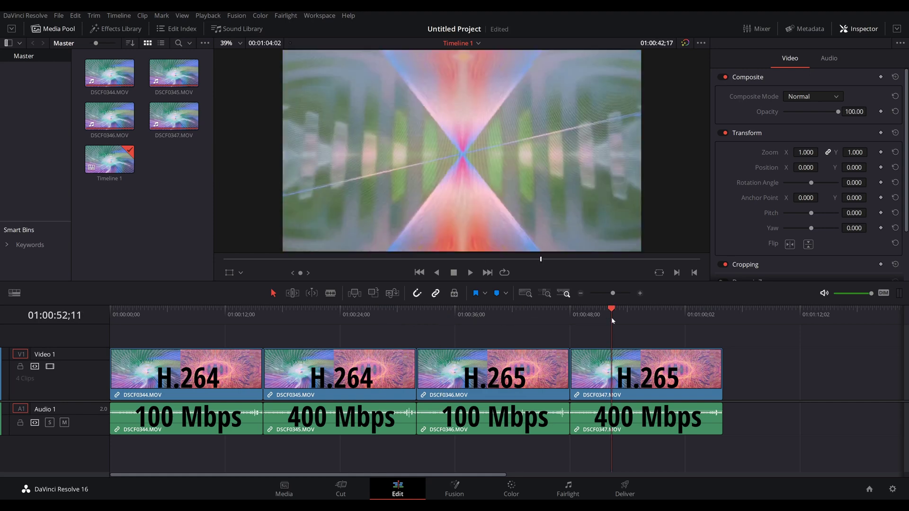
{"action": "left_click", "coordinate": [662, 318]}
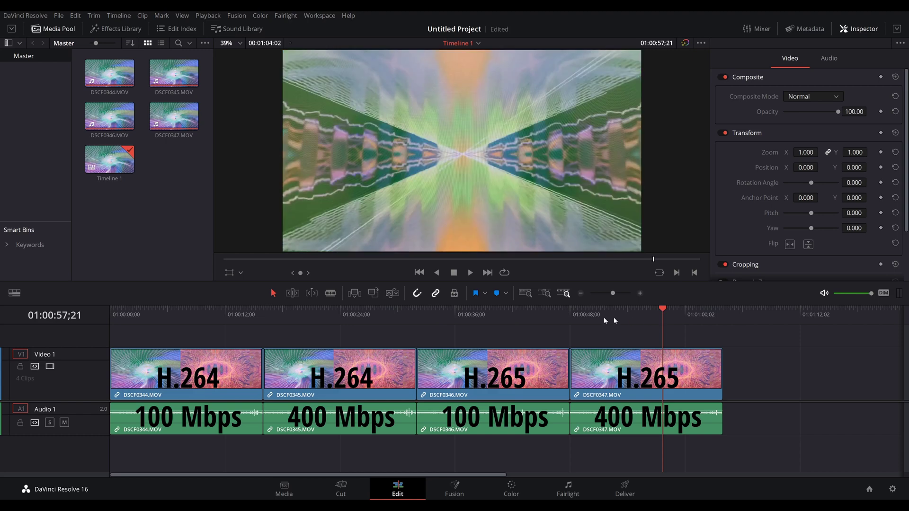
Jump back to 01:00:38;14, 01:00:40;25, 01:00:27;20 and 01:00:19;05, then scrub near the first clip's start
{"action": "left_click", "coordinate": [479, 321]}
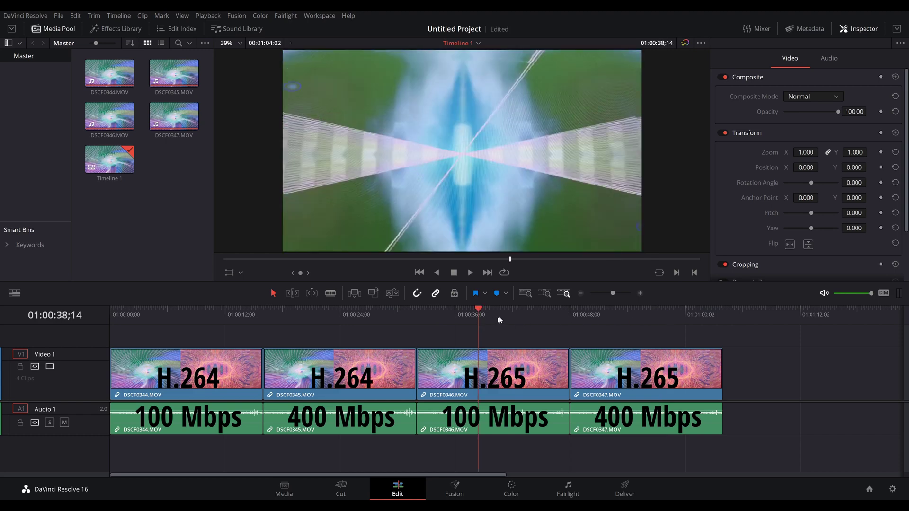
{"action": "left_click", "coordinate": [501, 316]}
{"action": "left_click", "coordinate": [374, 317]}
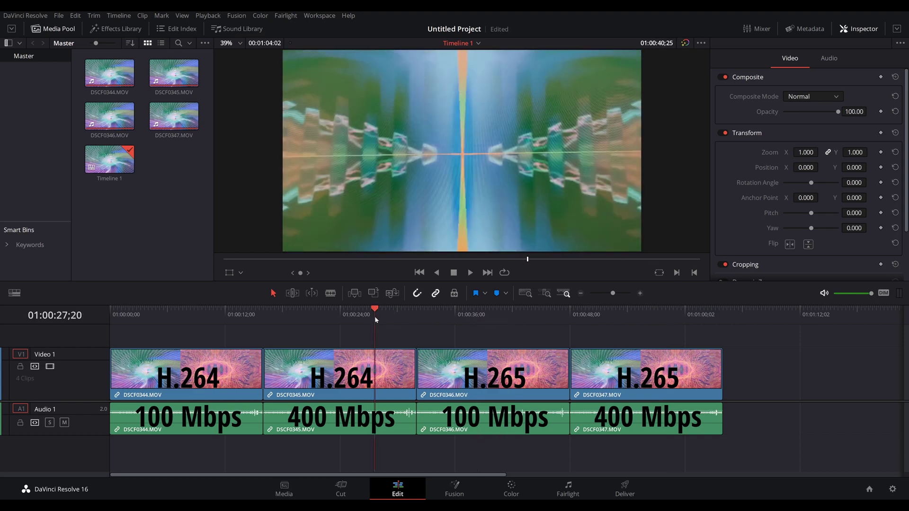
{"action": "left_click", "coordinate": [293, 316]}
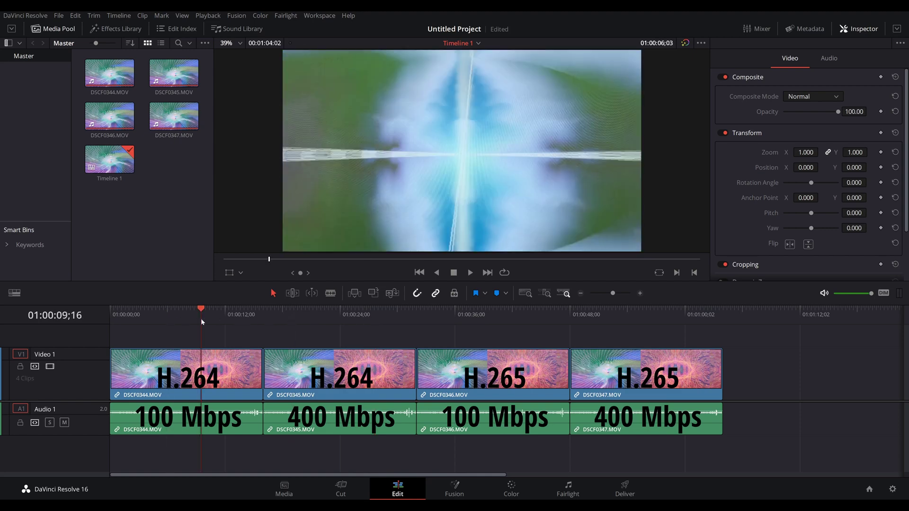
{"action": "left_click_drag", "start_coordinate": [201, 322], "coordinate": [221, 326]}
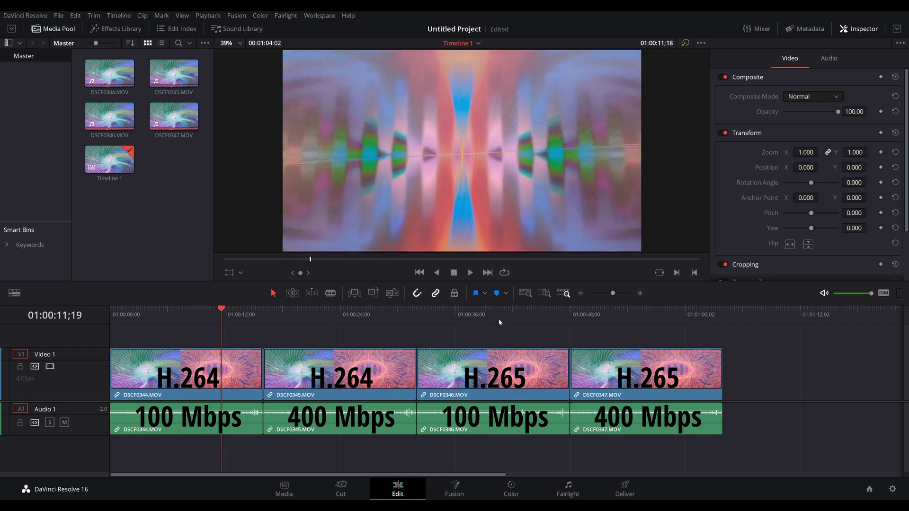
Scrub from 01:00:23;17 to 01:00:25;14, back toward the start, then into DSCF0346.MOV
{"action": "left_click_drag", "start_coordinate": [334, 321], "coordinate": [352, 327]}
{"action": "left_click_drag", "start_coordinate": [176, 319], "coordinate": [224, 320]}
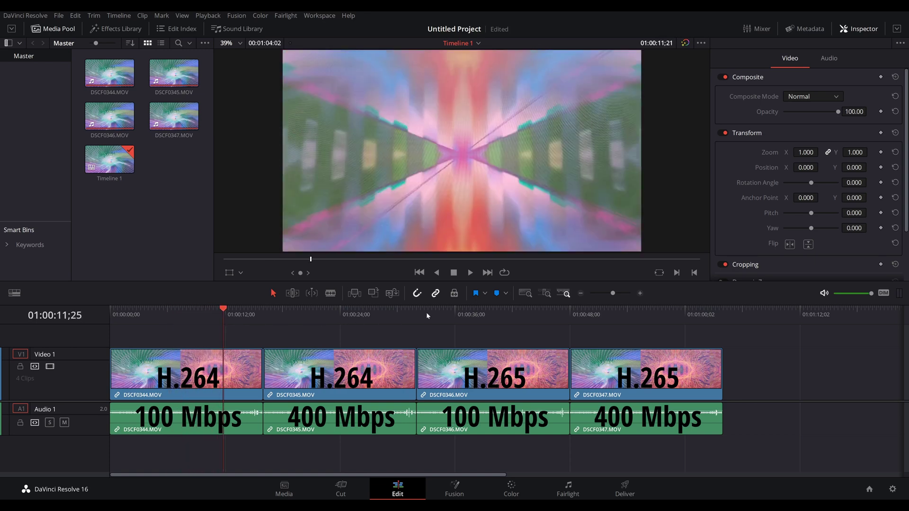
{"action": "mouse_move", "coordinate": [445, 314]}
{"action": "left_mouse_down"}
{"action": "mouse_move", "coordinate": [506, 317]}
{"action": "mouse_move", "coordinate": [443, 319]}
{"action": "left_mouse_up"}
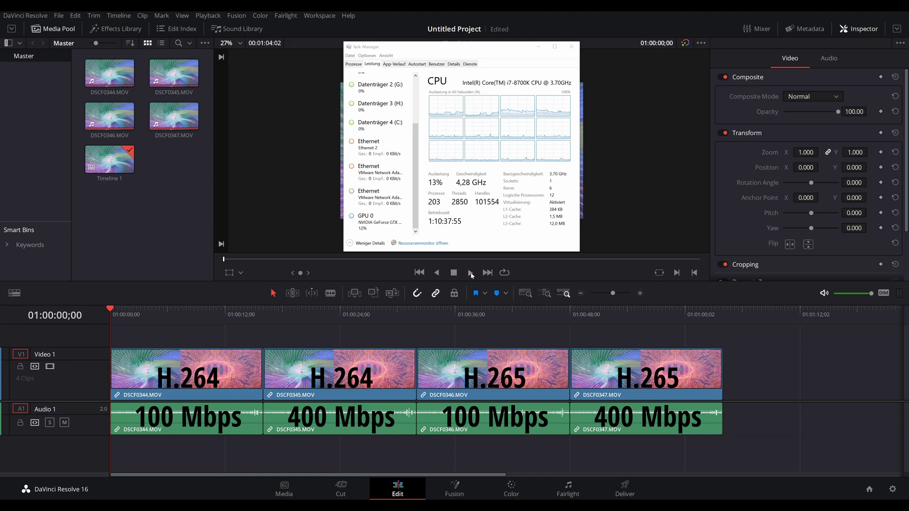
Start playback of the 4K Timeline 1 from 01:00:00;00 to test real-time playback
{"action": "left_click", "coordinate": [470, 273]}
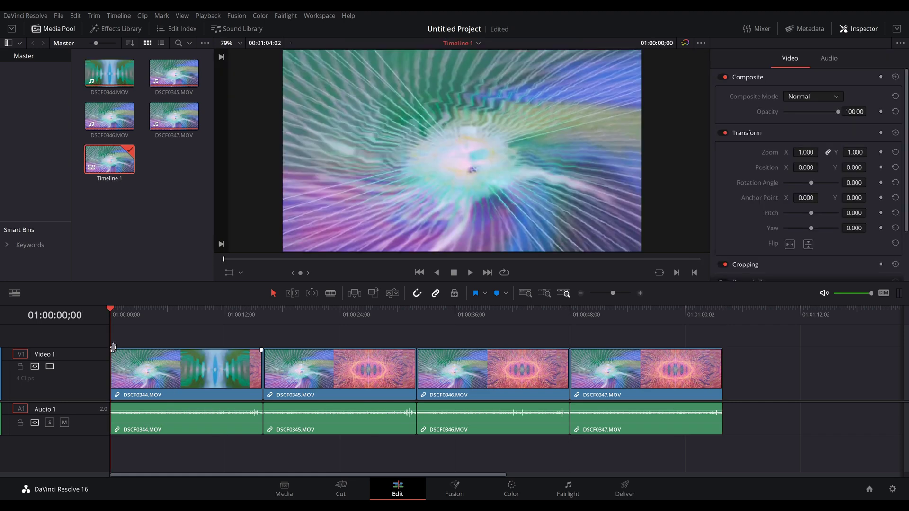
Toggle Use Optimized Media if Available and check the proxy playback options
{"action": "left_click", "coordinate": [211, 17]}
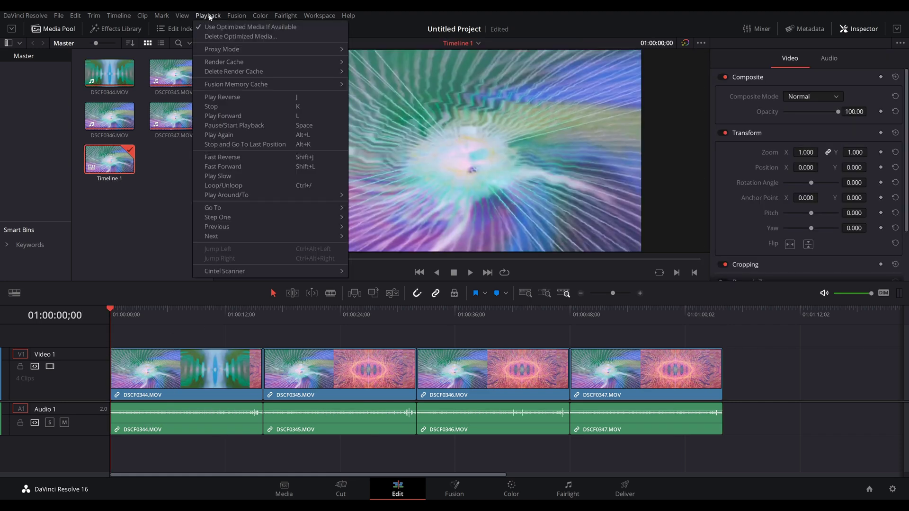
{"action": "left_click", "coordinate": [209, 27]}
{"action": "left_click", "coordinate": [208, 17]}
{"action": "mouse_move", "coordinate": [212, 49]}
{"action": "left_click", "coordinate": [61, 18]}
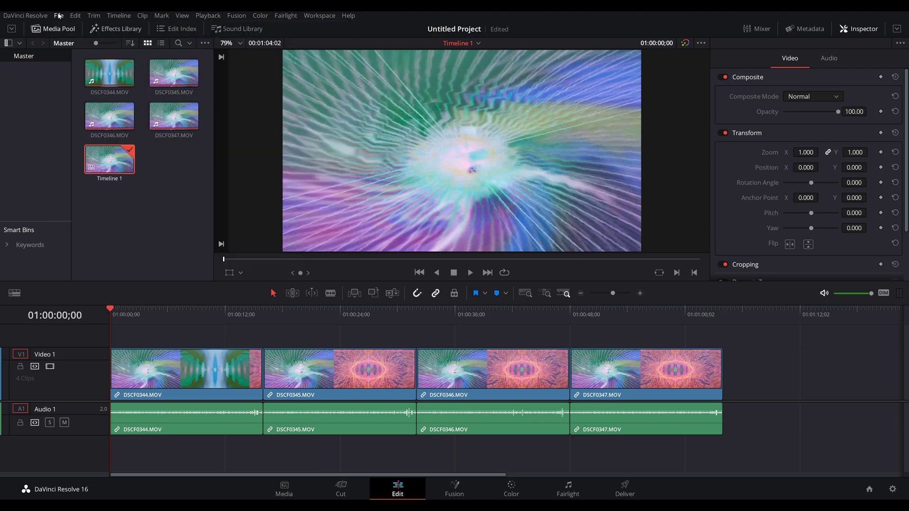
Set the timeline resolution to 3840 x 2160 Ultra HD in Project Settings and save
{"action": "left_click", "coordinate": [59, 17]}
{"action": "left_click", "coordinate": [88, 214]}
{"action": "left_click", "coordinate": [472, 107]}
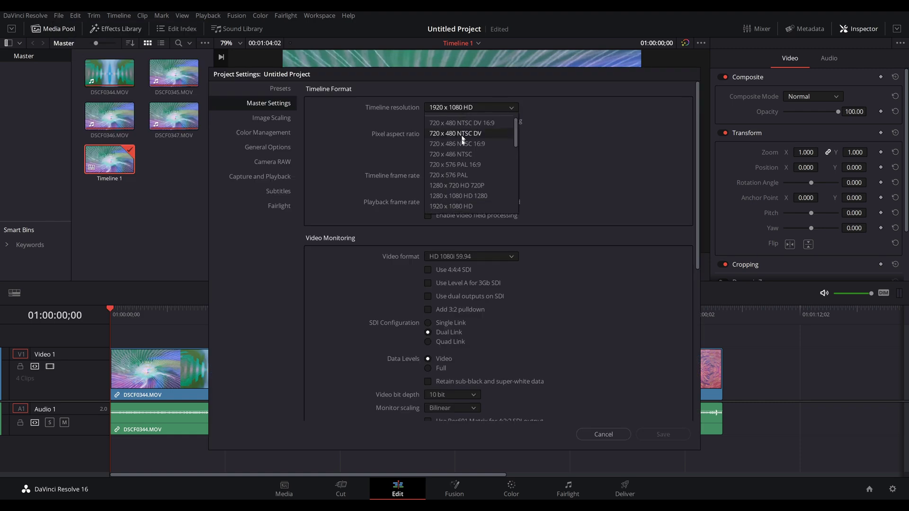
{"action": "left_click", "coordinate": [459, 183]}
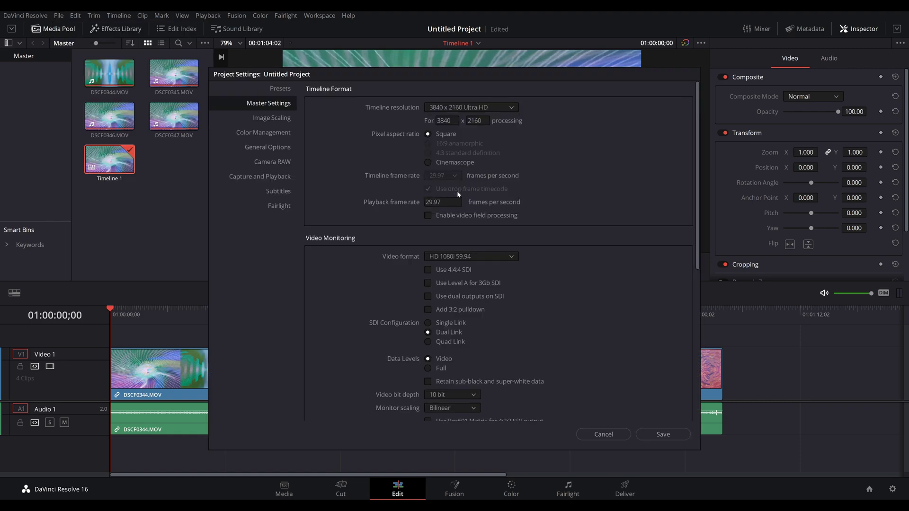
{"action": "left_click", "coordinate": [663, 435]}
Review the Memory and GPU page in DaVinci Resolve Preferences
{"action": "left_click", "coordinate": [25, 15]}
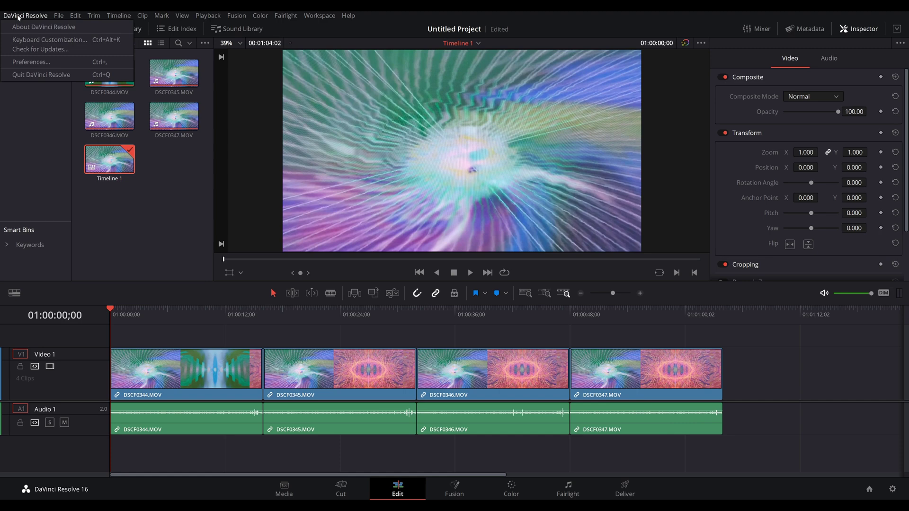
{"action": "left_click", "coordinate": [22, 63]}
{"action": "left_click", "coordinate": [303, 110]}
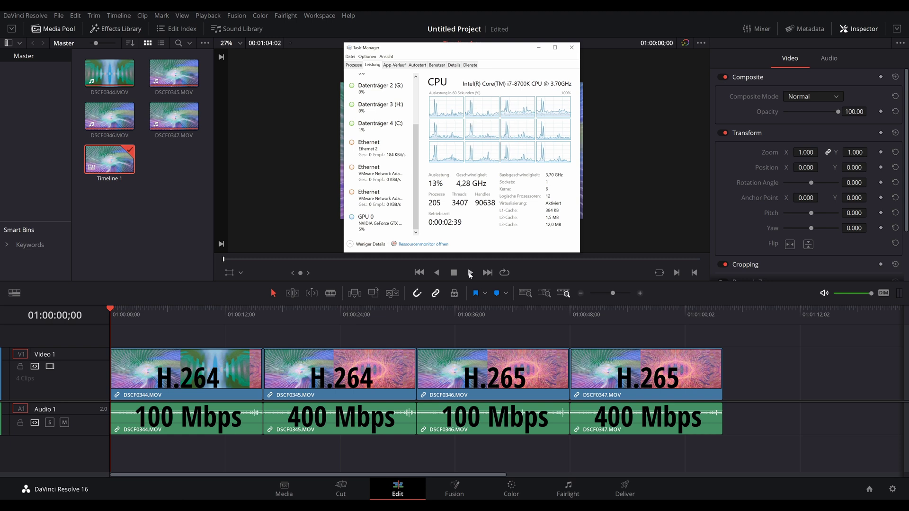
Play the Ultra HD timeline from the beginning and stop near the end of DSCF0347.MOV
{"action": "left_click", "coordinate": [470, 273]}
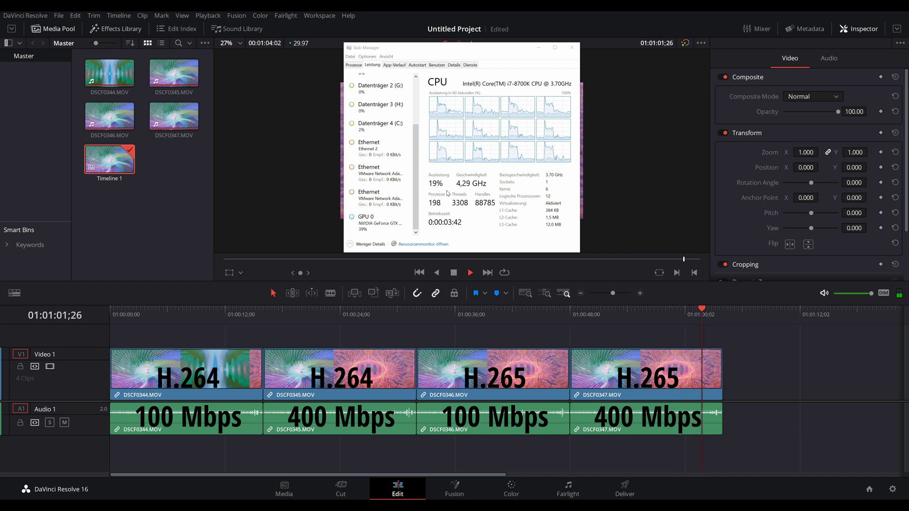
{"action": "key", "text": "space"}
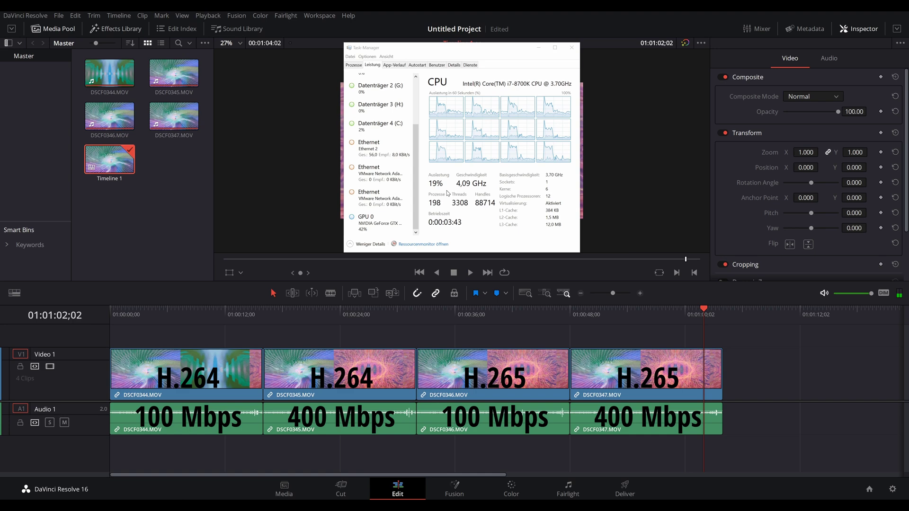
Scrub back and forth through the first clip, then resume playback from 01:00:40;07
{"action": "mouse_move", "coordinate": [210, 319]}
{"action": "left_mouse_down"}
{"action": "mouse_move", "coordinate": [226, 319]}
{"action": "mouse_move", "coordinate": [171, 321]}
{"action": "mouse_move", "coordinate": [219, 325]}
{"action": "mouse_move", "coordinate": [170, 325]}
{"action": "mouse_move", "coordinate": [206, 325]}
{"action": "left_mouse_up"}
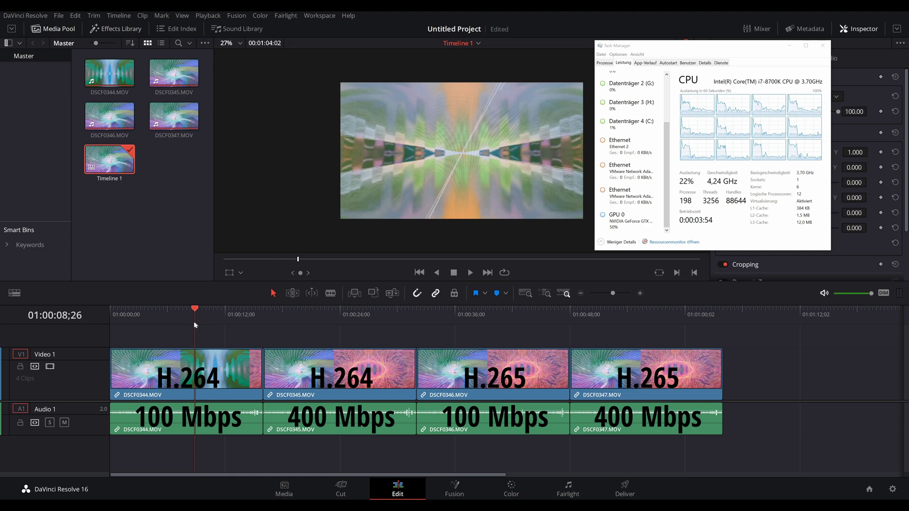
{"action": "left_click_drag", "start_coordinate": [194, 325], "coordinate": [488, 334]}
{"action": "key", "text": "space"}
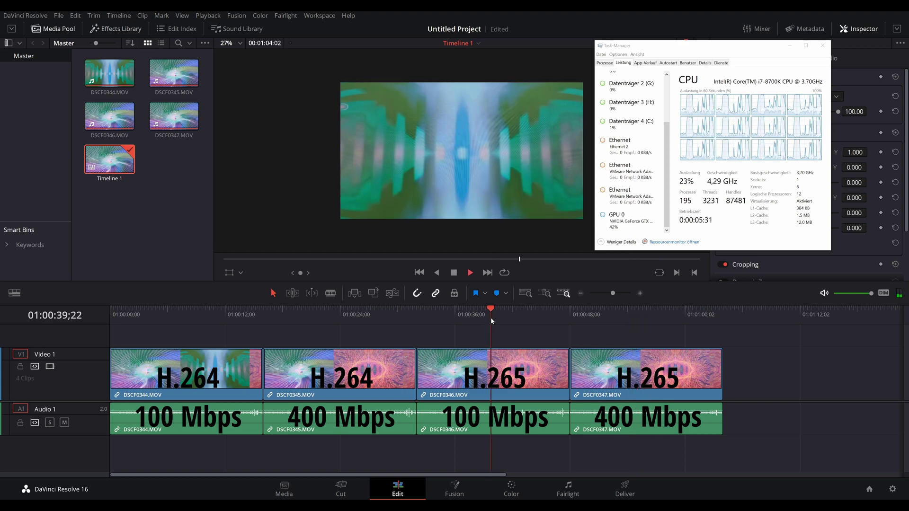
During playback, jump around within DSCF0346.MOV and into the start of DSCF0347.MOV
{"action": "left_click", "coordinate": [528, 312]}
{"action": "left_click", "coordinate": [441, 313]}
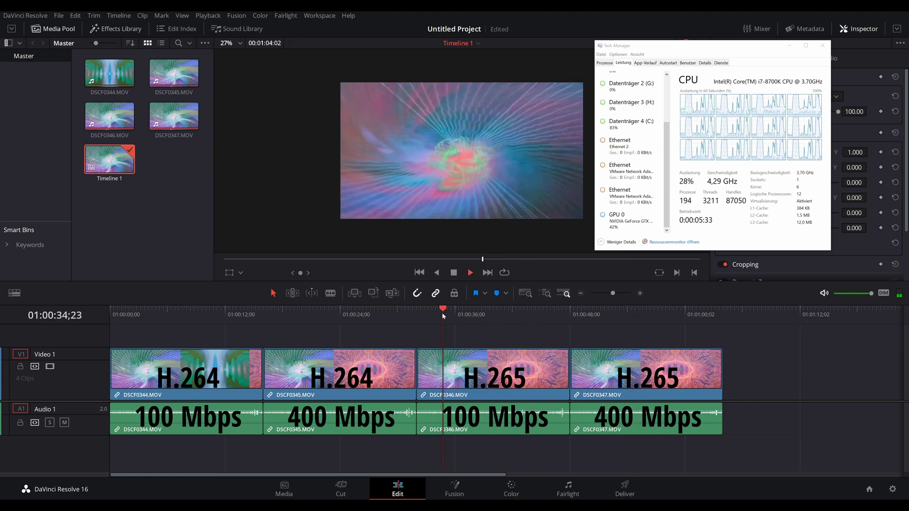
{"action": "left_click", "coordinate": [531, 316]}
{"action": "left_click", "coordinate": [605, 317]}
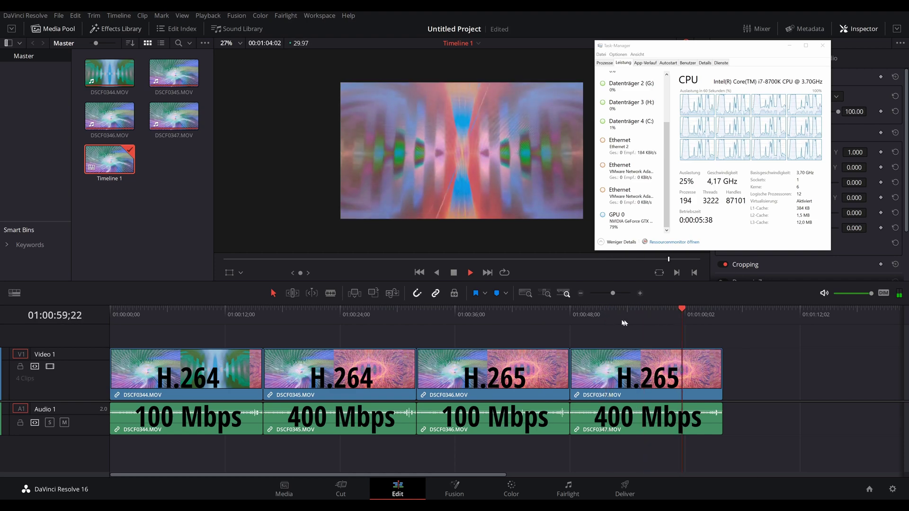
{"action": "left_click", "coordinate": [613, 318]}
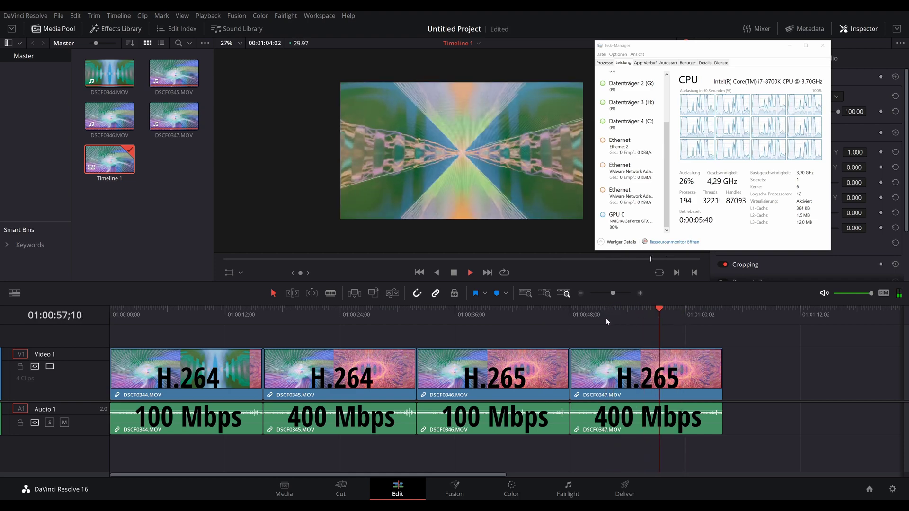
{"action": "left_click", "coordinate": [606, 320]}
Jump between DSCF0345.MOV and DSCF0347.MOV, ending back in the first clip
{"action": "left_click", "coordinate": [310, 315]}
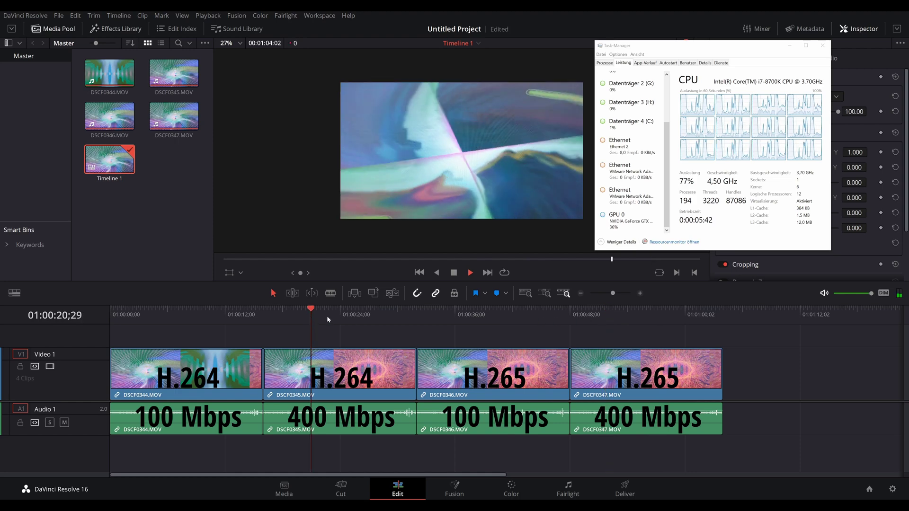
{"action": "left_click", "coordinate": [334, 317]}
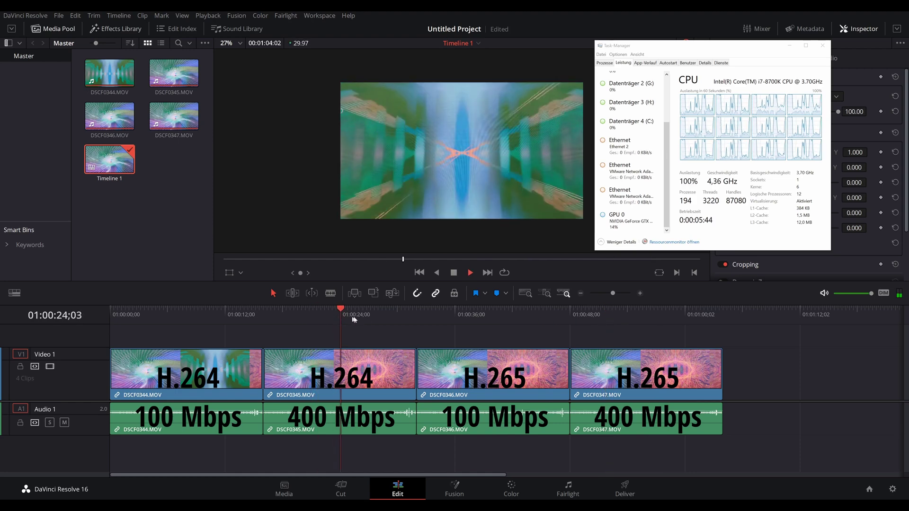
{"action": "left_click", "coordinate": [316, 317]}
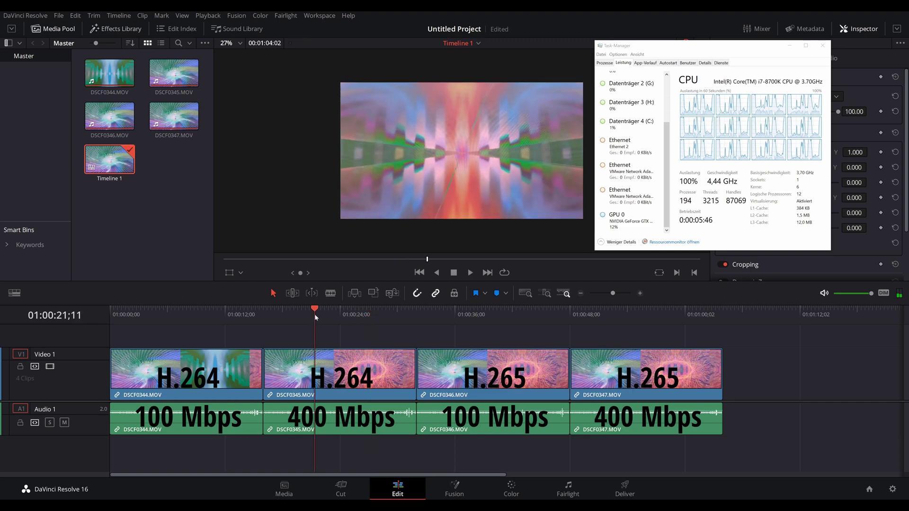
{"action": "left_click", "coordinate": [608, 319]}
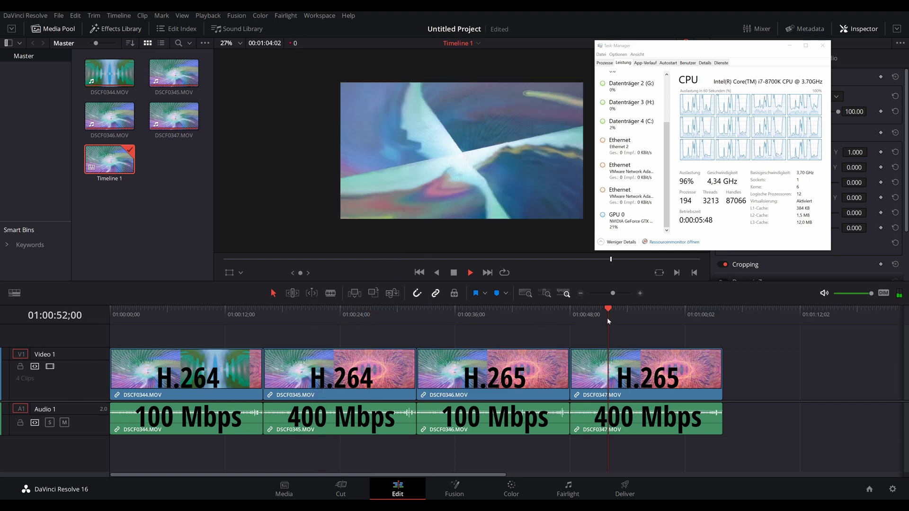
{"action": "left_click", "coordinate": [651, 318]}
{"action": "left_click", "coordinate": [683, 318]}
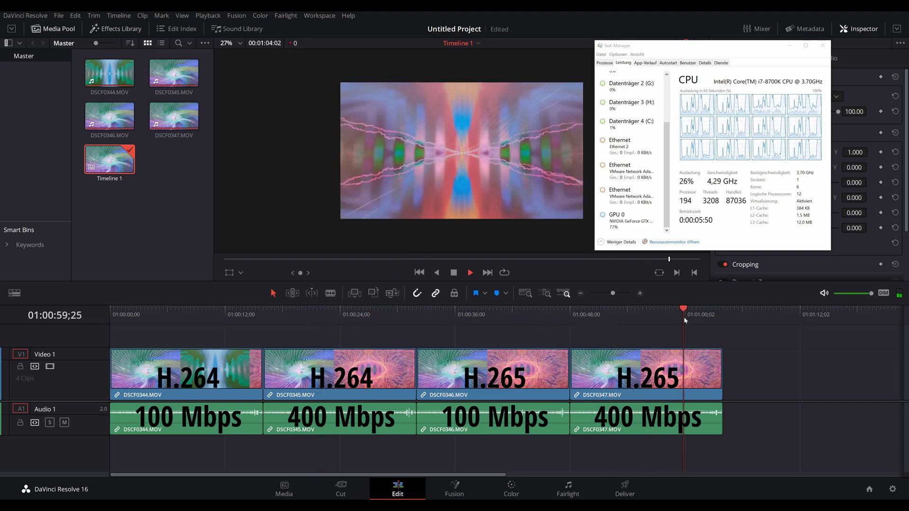
{"action": "left_click", "coordinate": [641, 317]}
{"action": "left_click", "coordinate": [599, 317]}
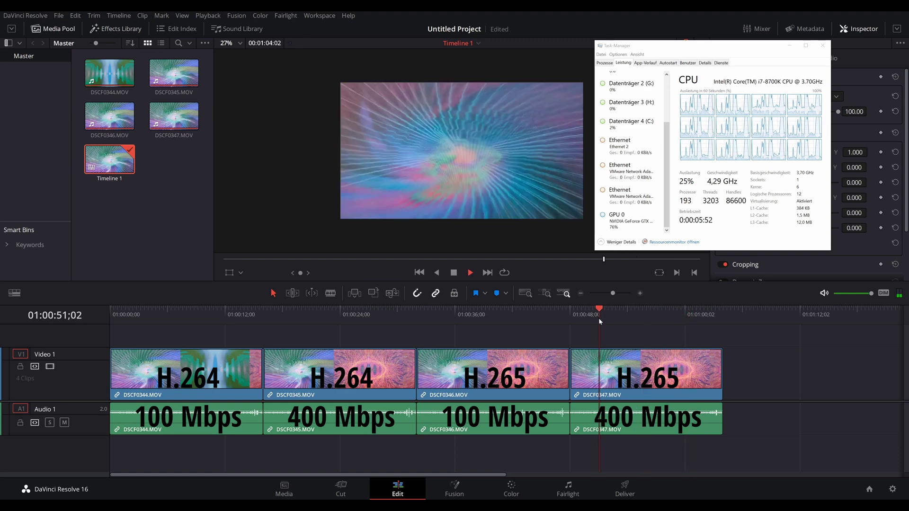
{"action": "left_click", "coordinate": [385, 318]}
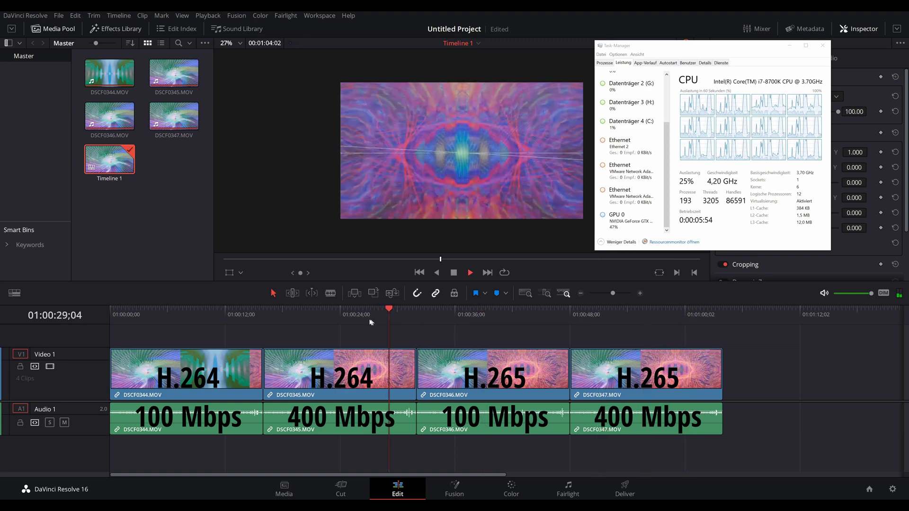
{"action": "left_click", "coordinate": [211, 316]}
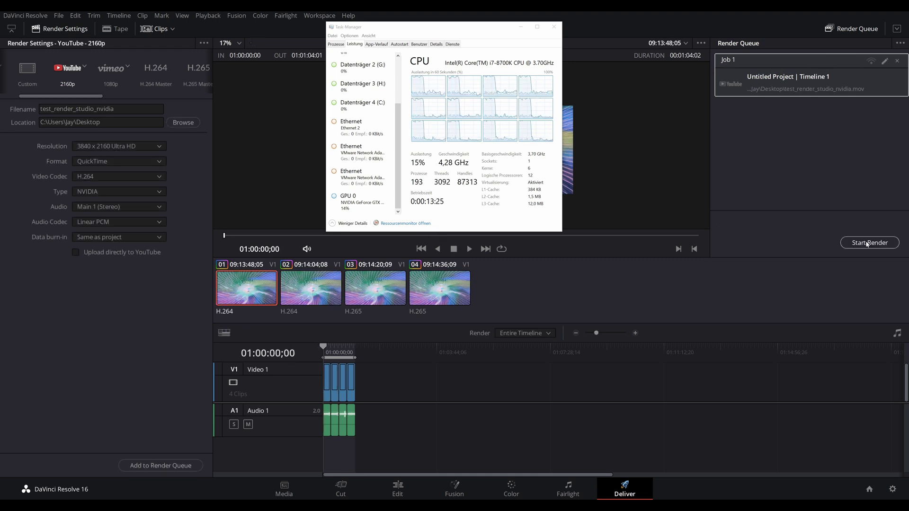
Start rendering Job 1, test_render_studio_nvidia.mov, from the Render Queue
{"action": "left_click", "coordinate": [867, 244]}
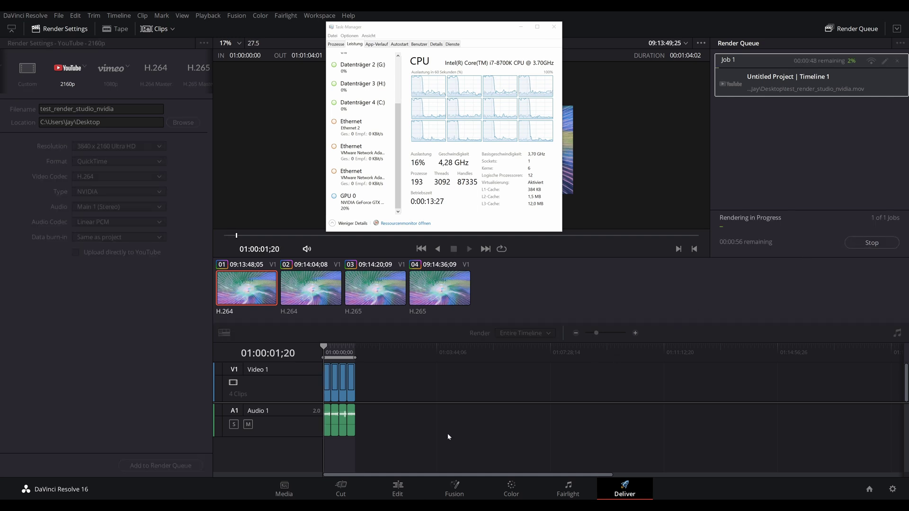